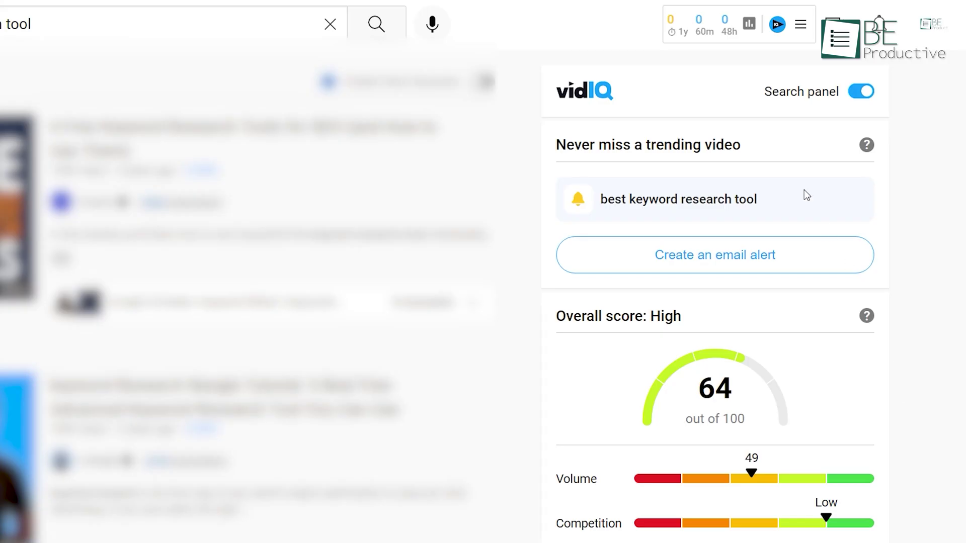
# Show YouTube's autocomplete suggestions for 'Keyword Research Tool' and start a new 'Keyword tool' query.
pyautogui.click(747, 25)
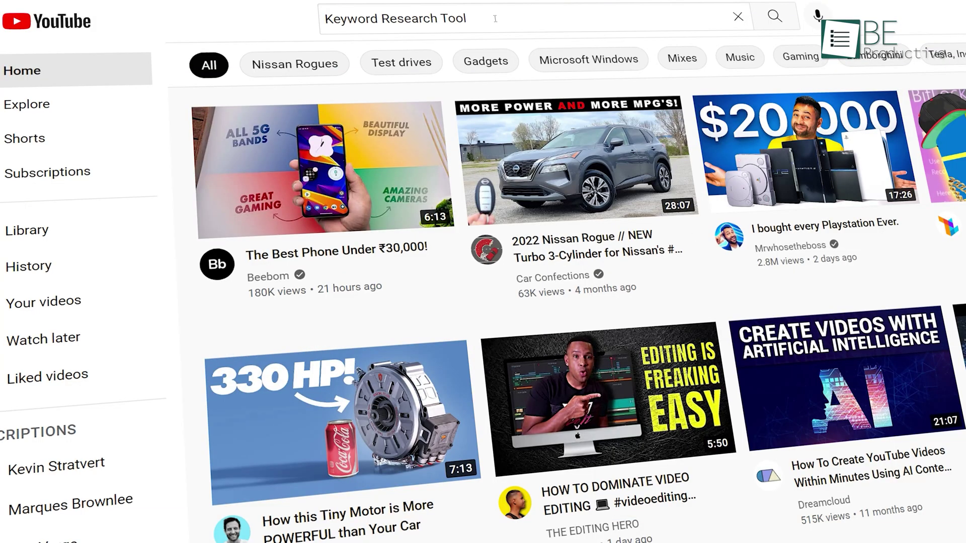
pyautogui.click(492, 20)
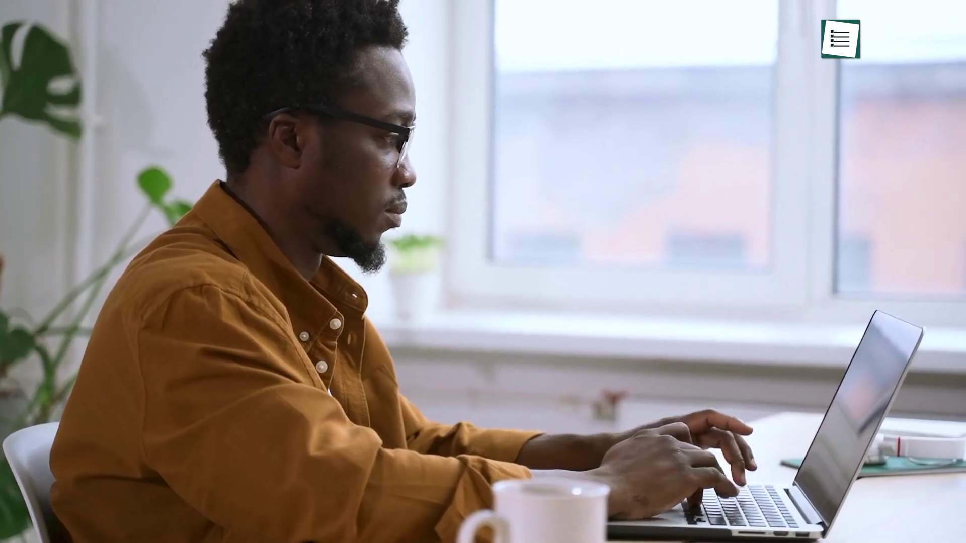
pyautogui.write('ord too')
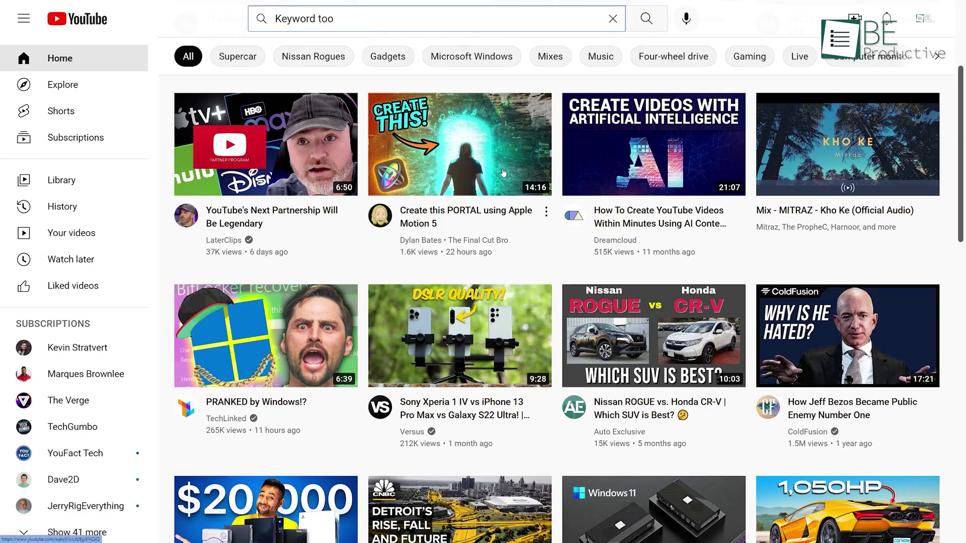
pyautogui.write('l')
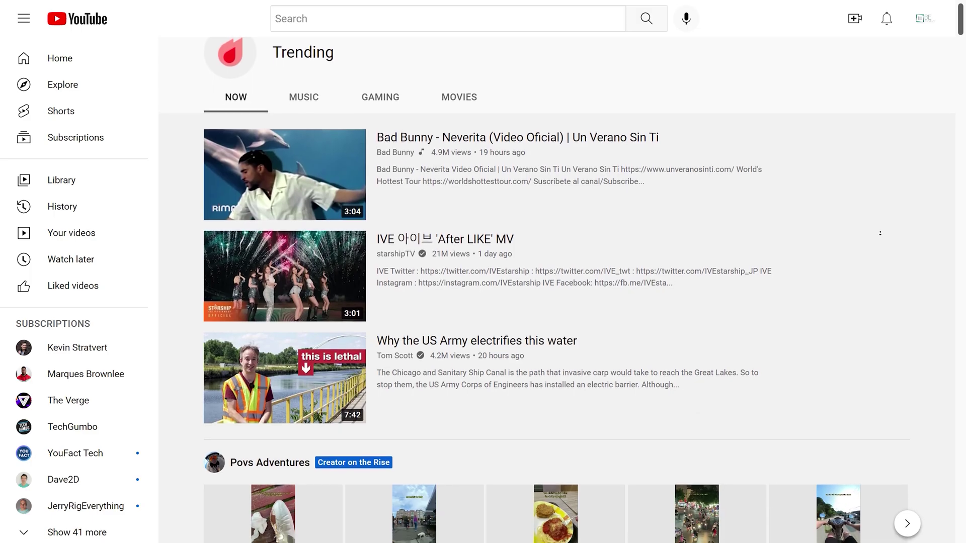
# Go to Explore > Trending and view the Music, Gaming and Movies tabs in turn.
pyautogui.scroll(-1, 553, 302)
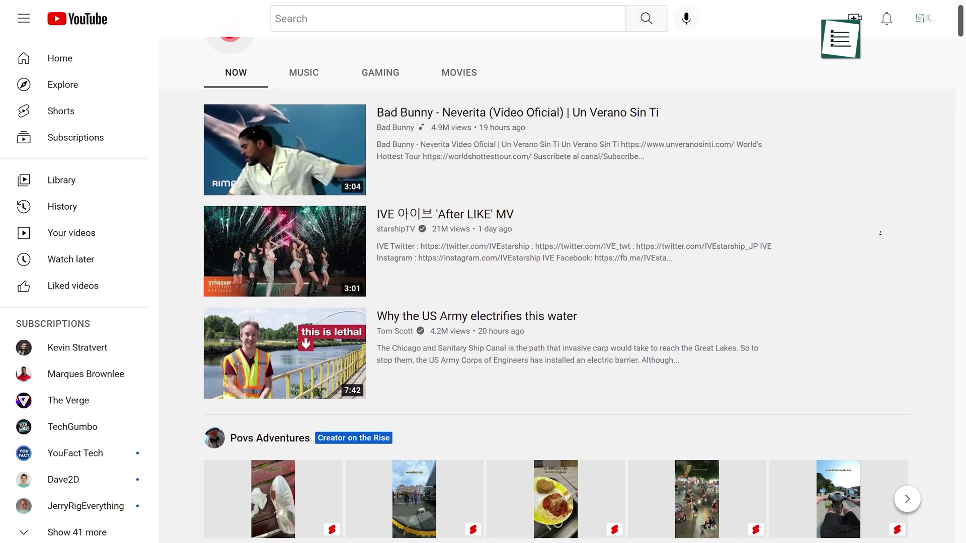
pyautogui.scroll(-1, 554, 302)
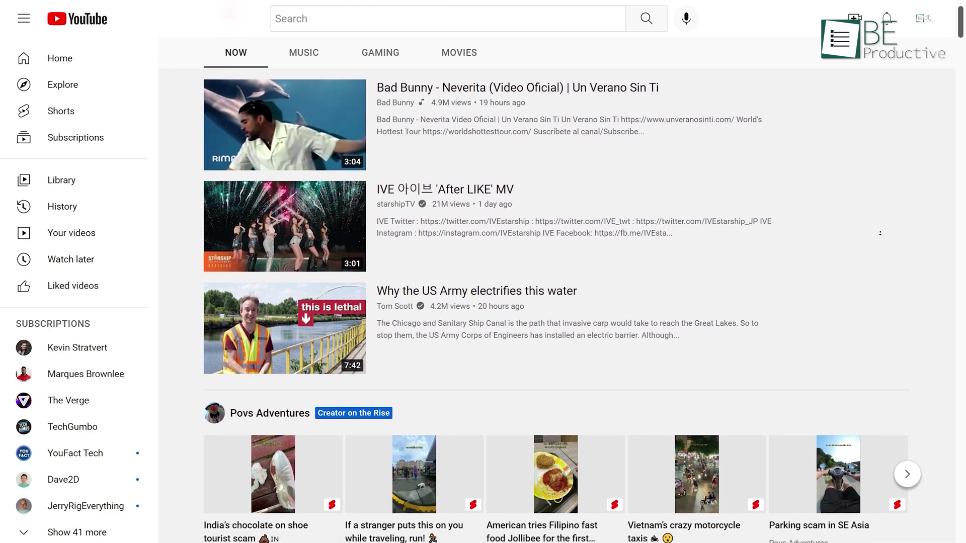
pyautogui.scroll(-1, 554, 302)
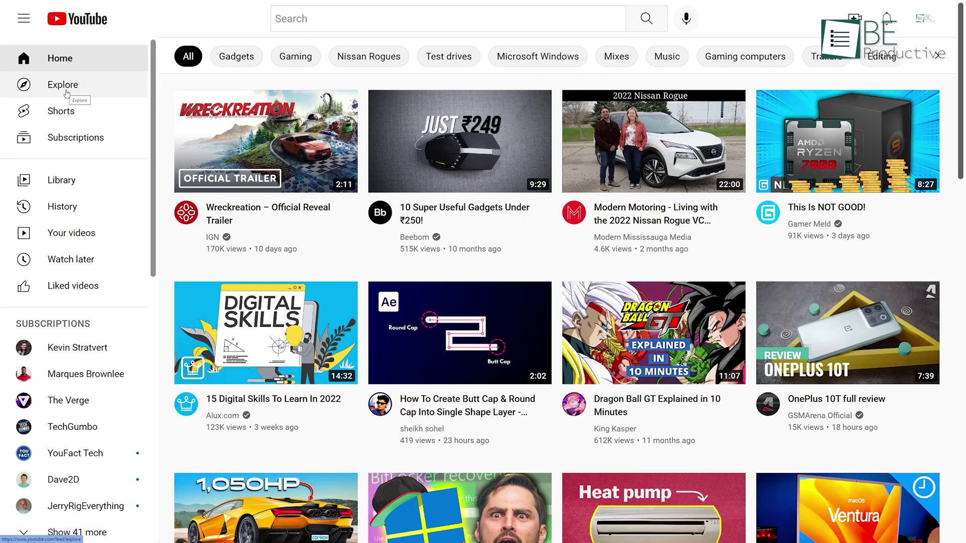
pyautogui.click(63, 86)
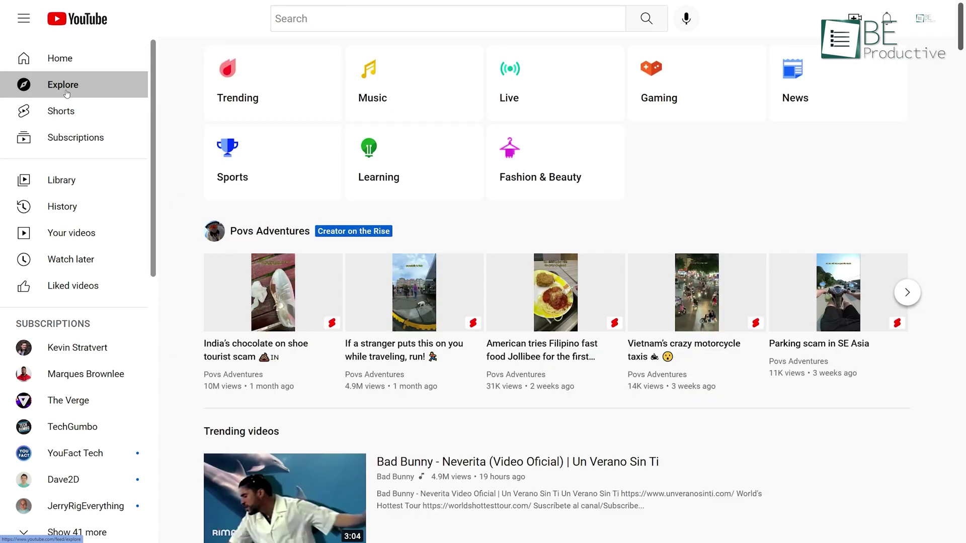
pyautogui.click(270, 93)
pyautogui.click(295, 121)
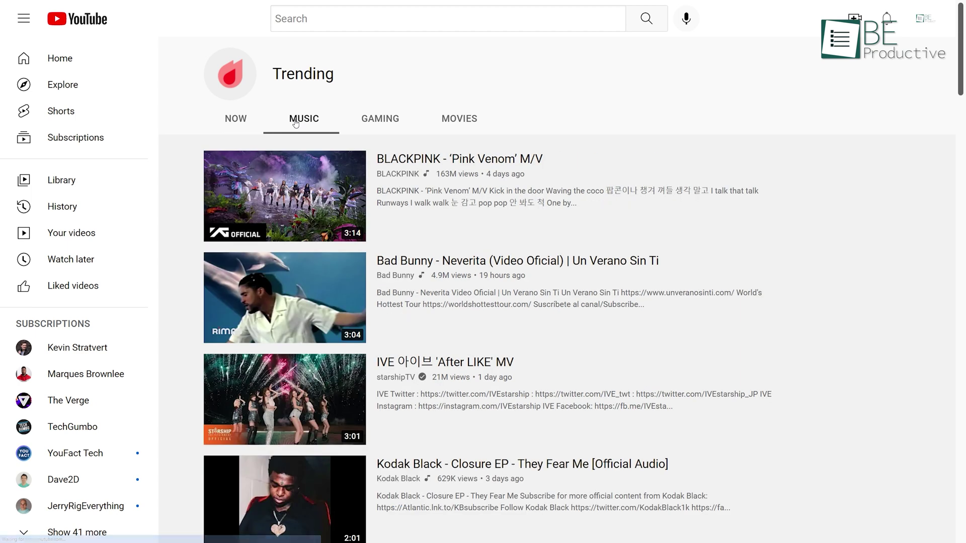
pyautogui.click(382, 125)
pyautogui.click(456, 122)
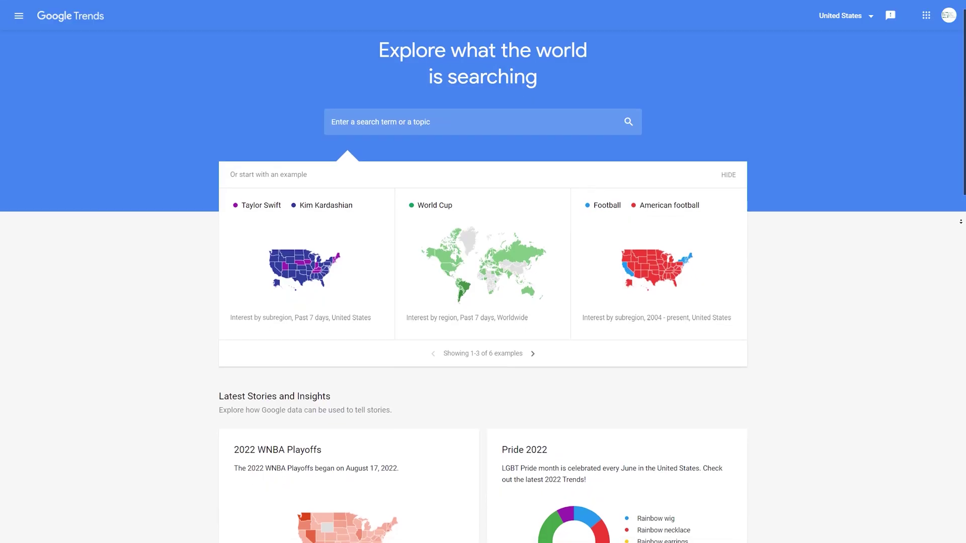
pyautogui.scroll(-1, 961, 222)
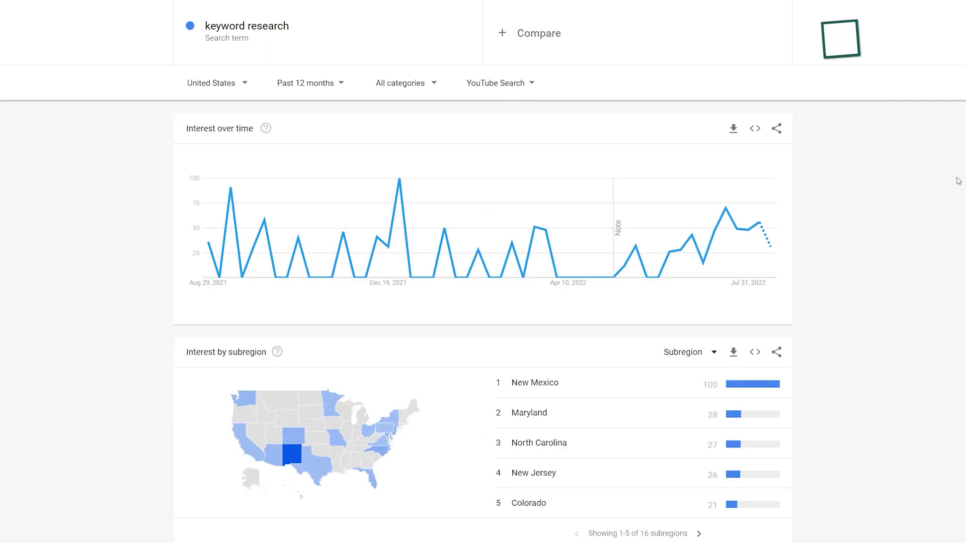
# Scroll through the worldwide YouTube Search comparison of 'keyword research', 'Keyword' and 'Keyword Tool'.
pyautogui.scroll(-3, 904, 264)
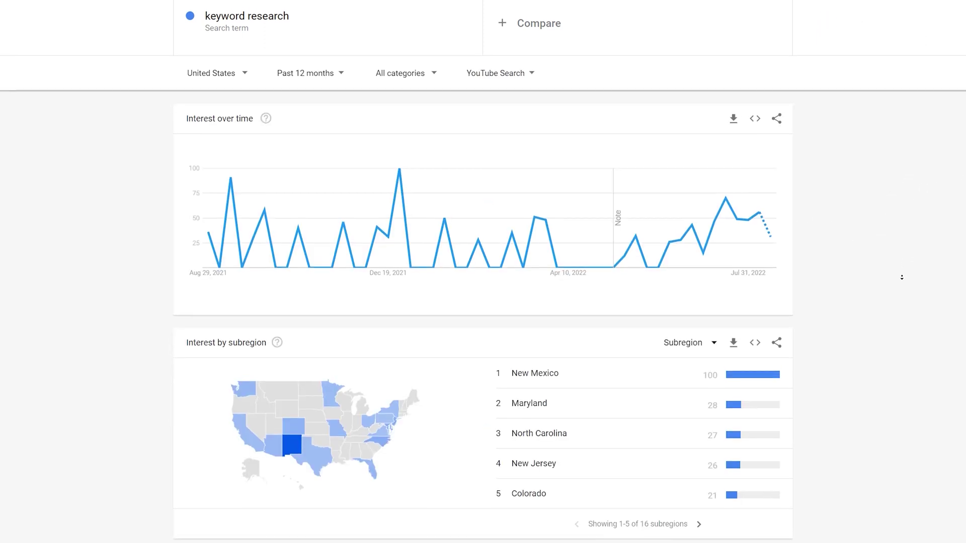
pyautogui.scroll(-2, 902, 277)
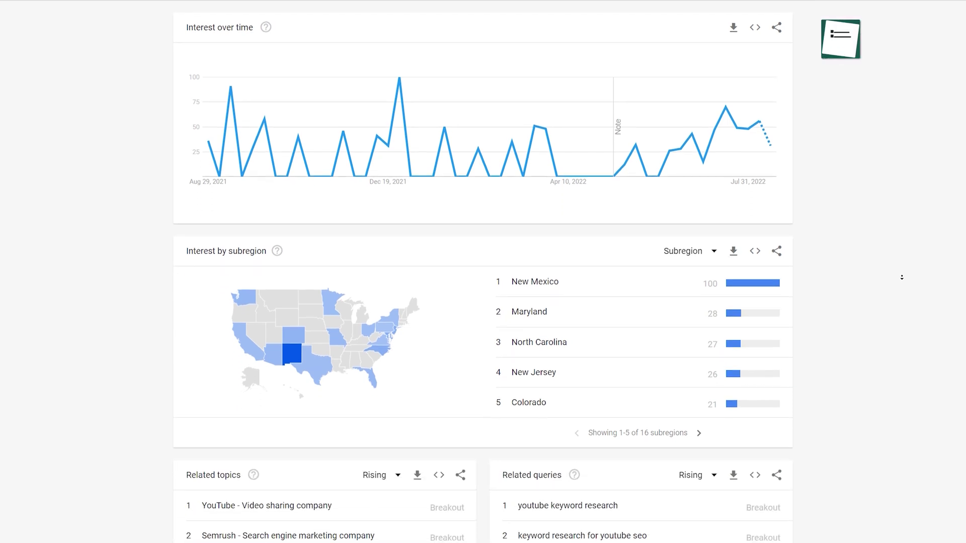
pyautogui.scroll(-1, 902, 277)
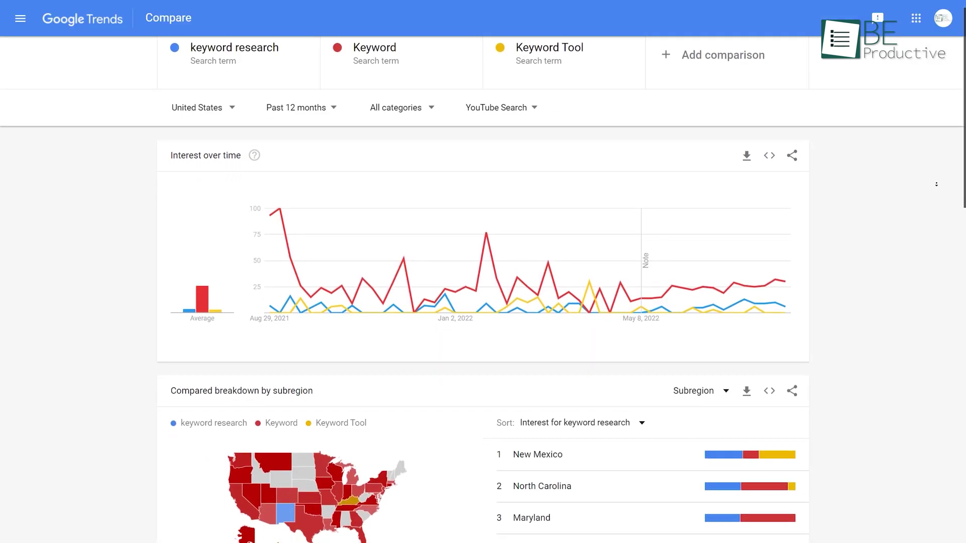
pyautogui.scroll(-1, 936, 184)
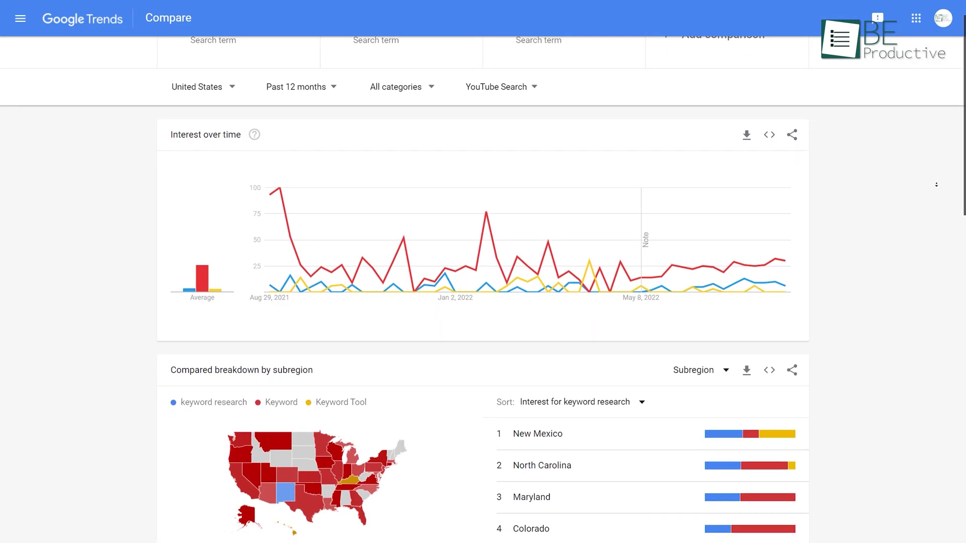
pyautogui.scroll(1, 207, 129)
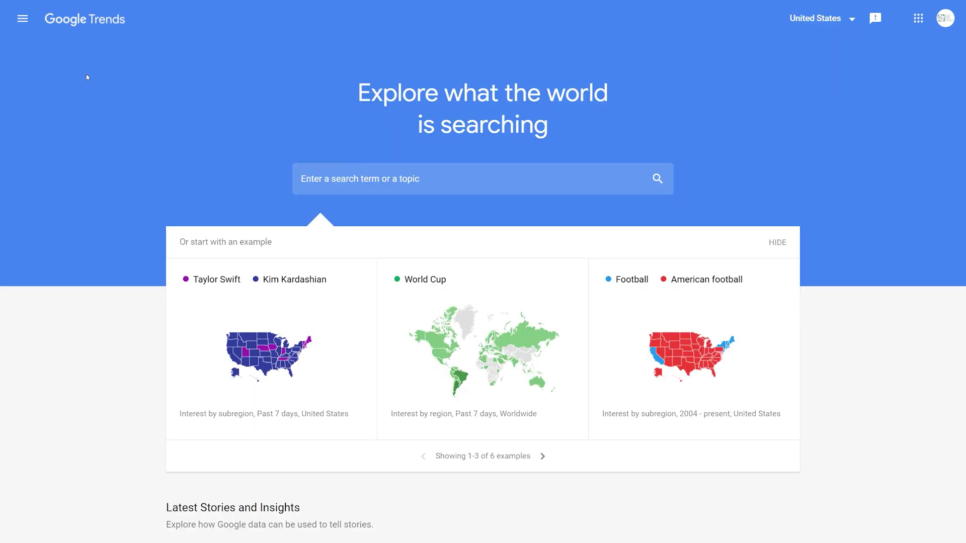
# Open and close the Google Trends navigation list, then open the country list.
pyautogui.click(23, 19)
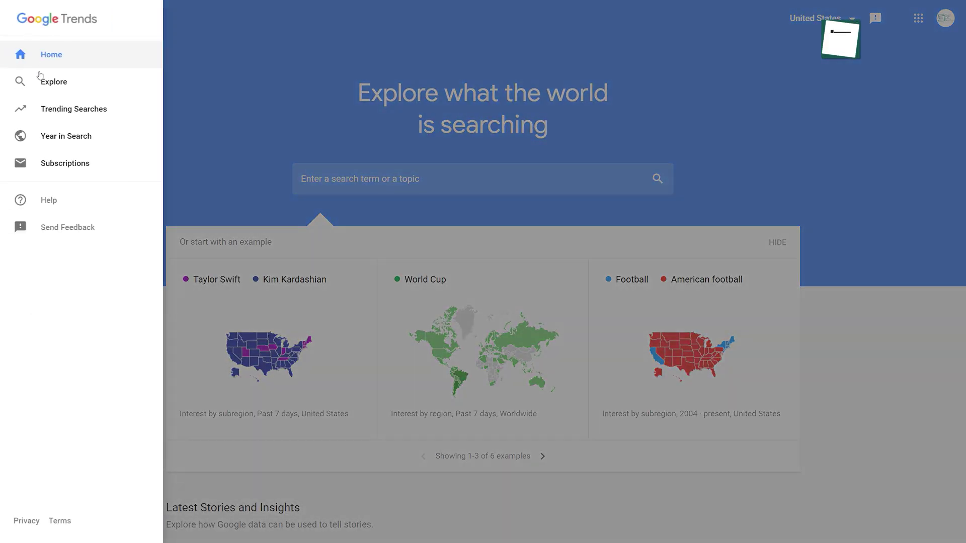
pyautogui.click(795, 142)
pyautogui.click(820, 18)
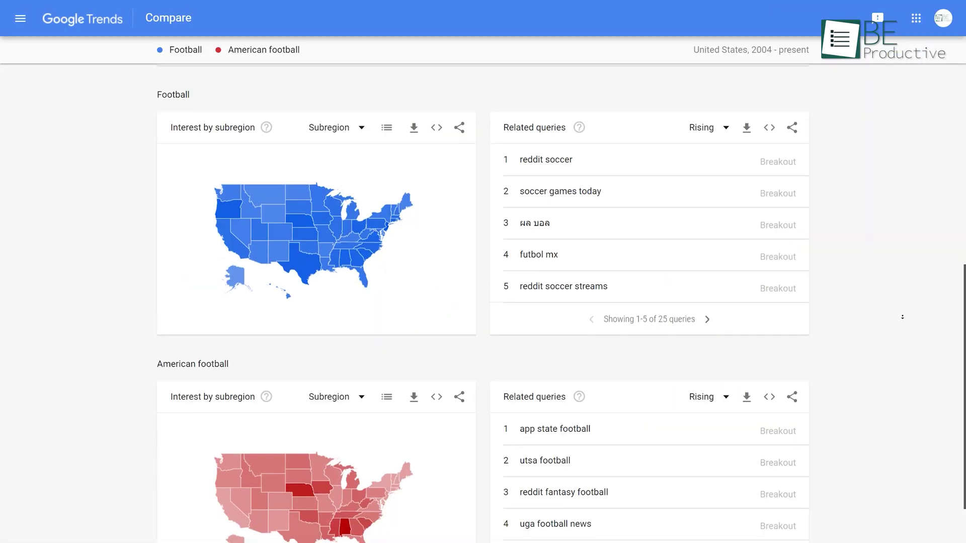
# Show American football interest by subregion as a ranked list, then return to the map.
pyautogui.scroll(-2, 902, 317)
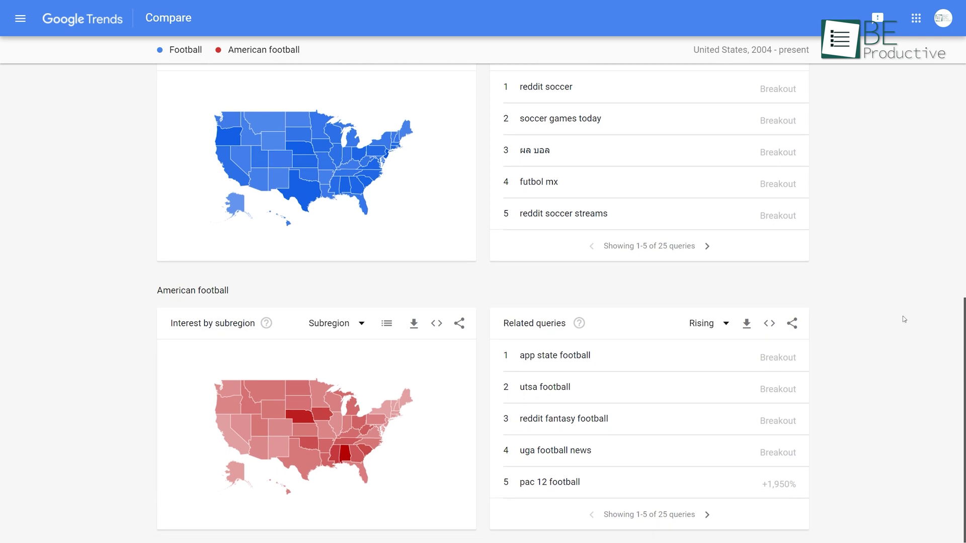
pyautogui.click(381, 327)
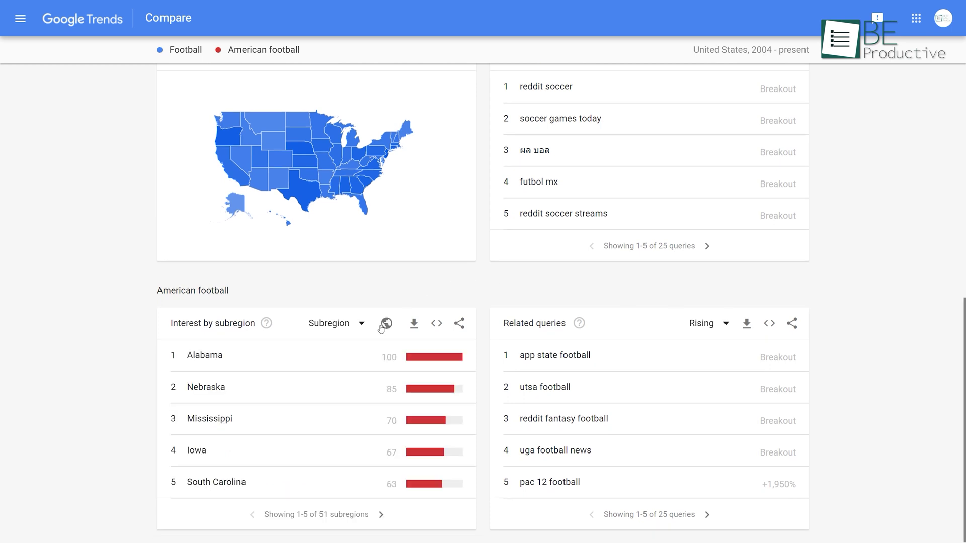
pyautogui.click(386, 324)
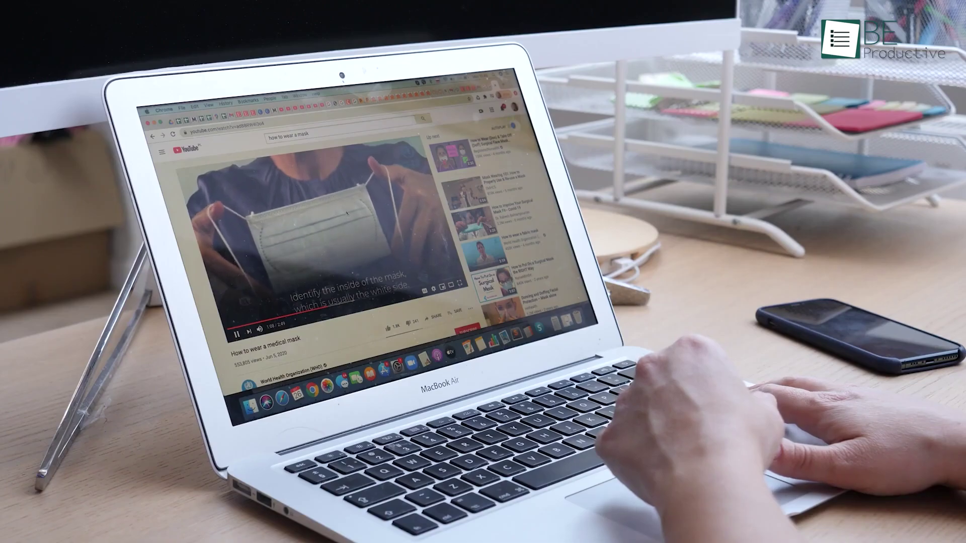
pyautogui.press('Right')
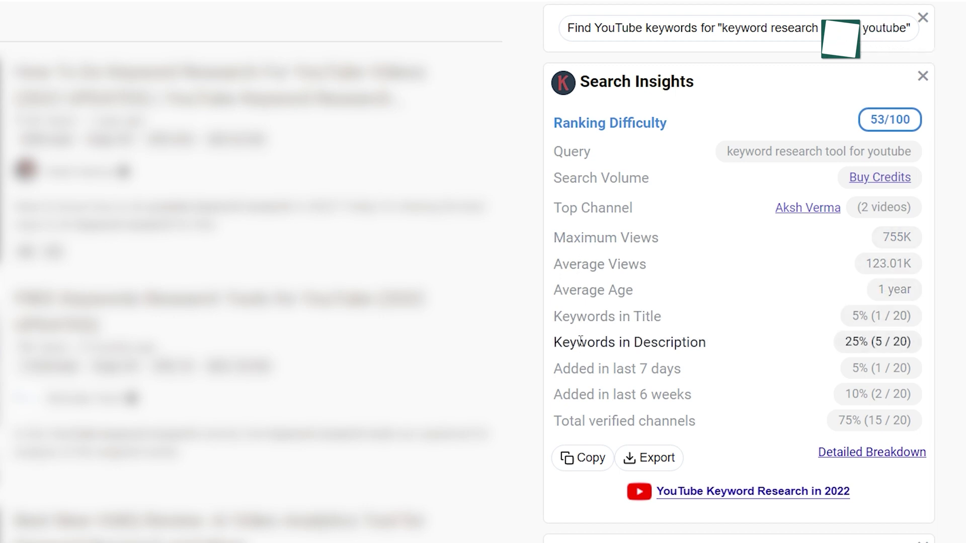
# Switch the YouTube Trend Data chart to 3 months, then 12 months.
pyautogui.scroll(-6, 590, 464)
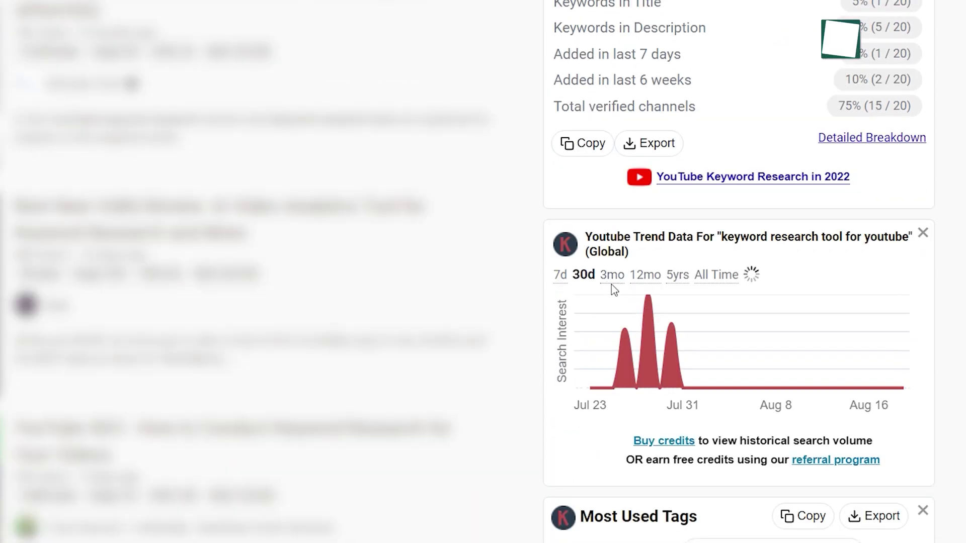
pyautogui.click(612, 281)
pyautogui.click(646, 276)
# Review the Most Used Tags, then bring up the Keywords Everywhere extension popup.
pyautogui.scroll(-7, 646, 275)
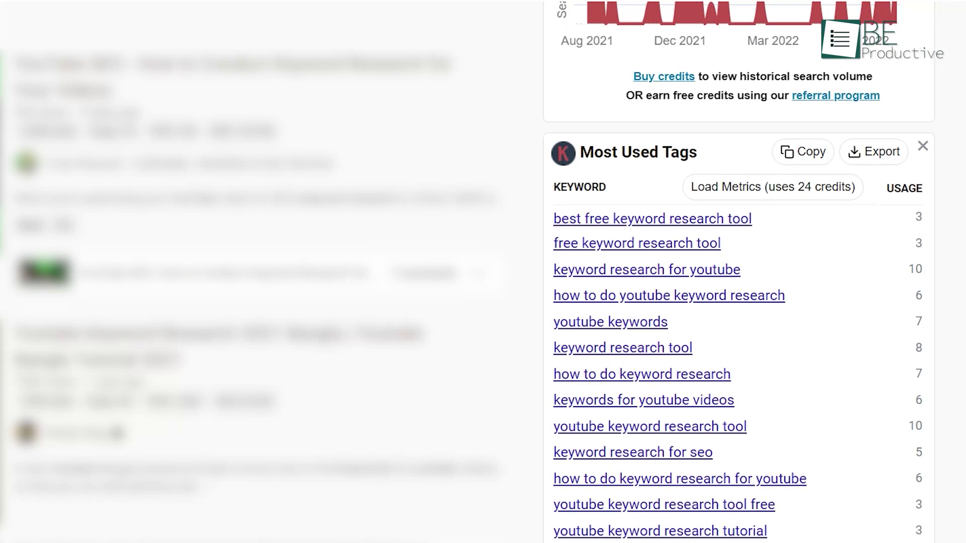
pyautogui.scroll(-1, 738, 352)
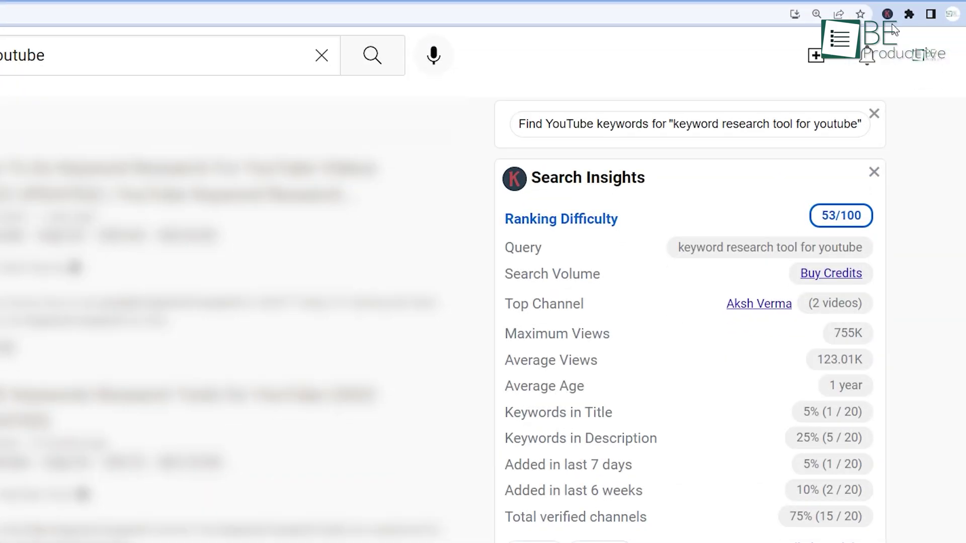
pyautogui.click(888, 16)
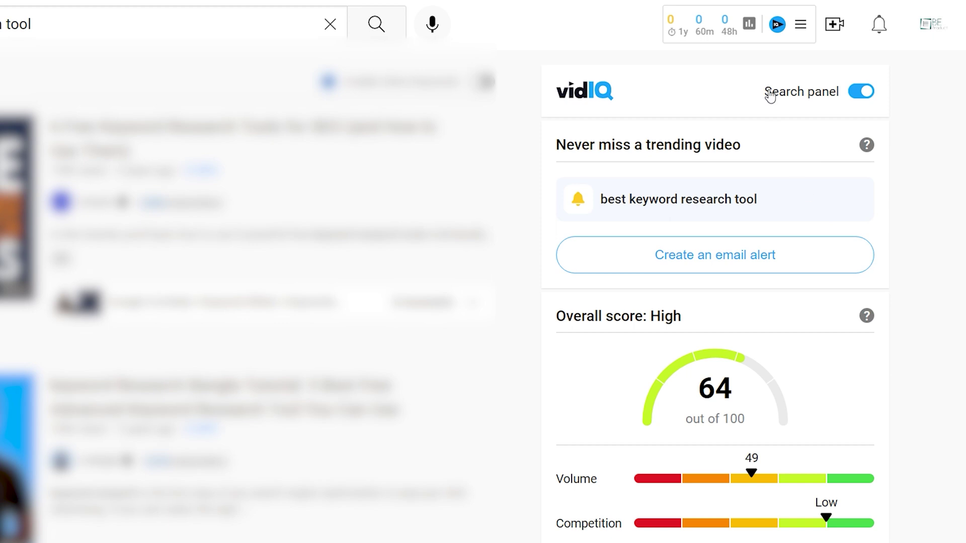
# Show vidIQ's Hours Watched and Views quick stats dropdown.
pyautogui.click(745, 26)
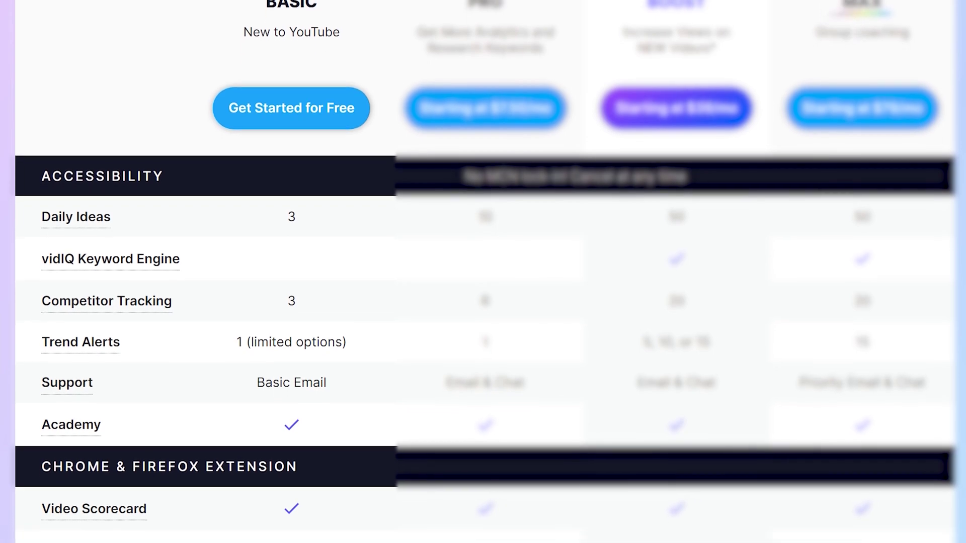
# Scroll the vidIQ scorecard down to the Video Optimization Checklist.
pyautogui.scroll(-2, 680, 301)
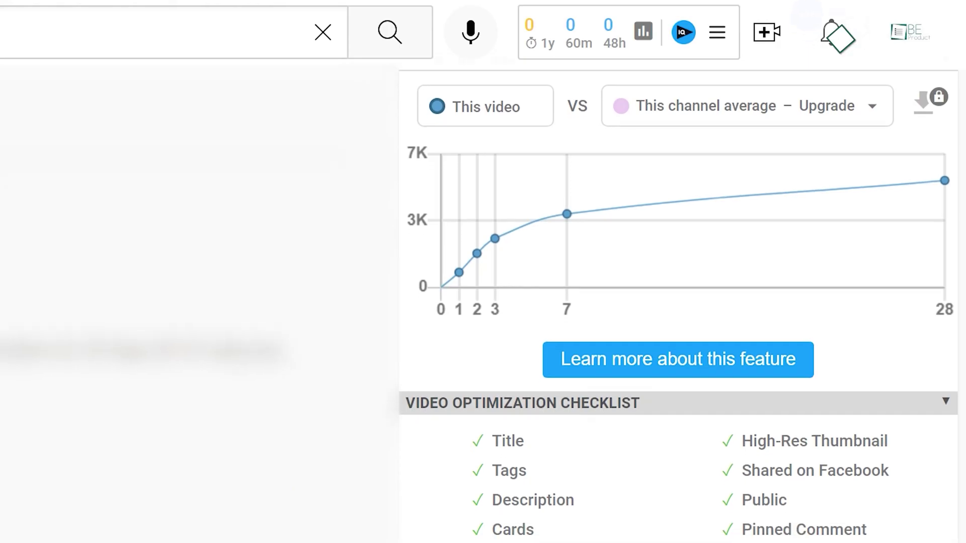
pyautogui.scroll(-2, 680, 302)
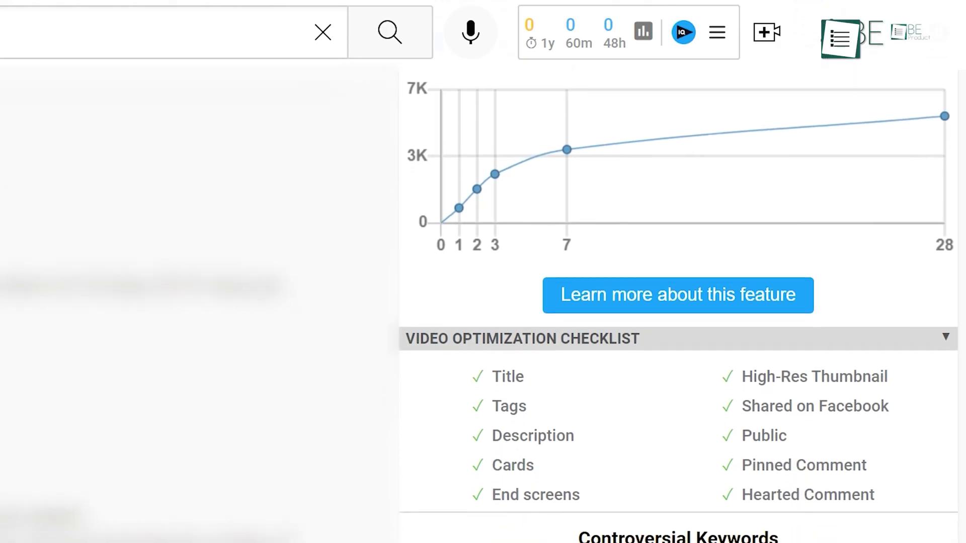
pyautogui.scroll(-1, 679, 302)
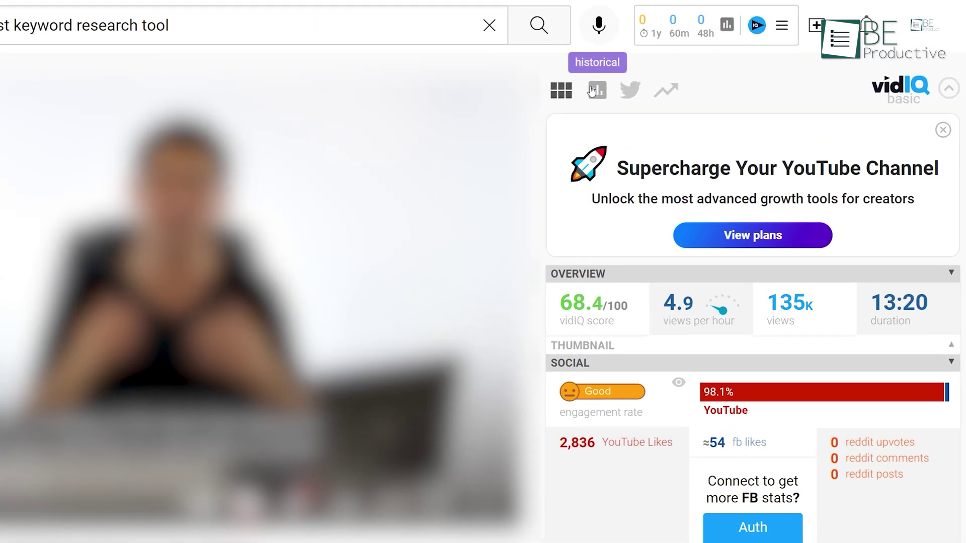
# View the video's historical stats, Twitter search and trending videos in vidIQ.
pyautogui.click(593, 90)
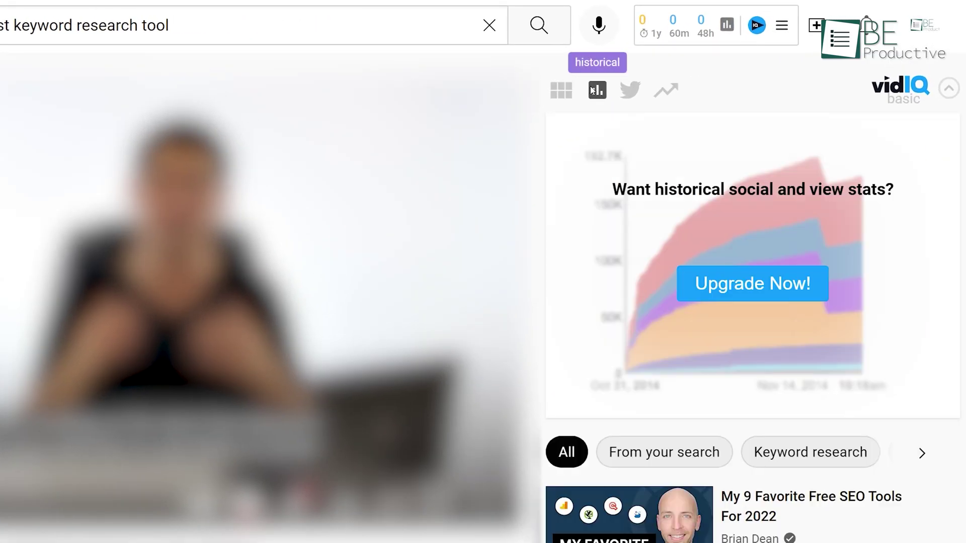
pyautogui.click(630, 91)
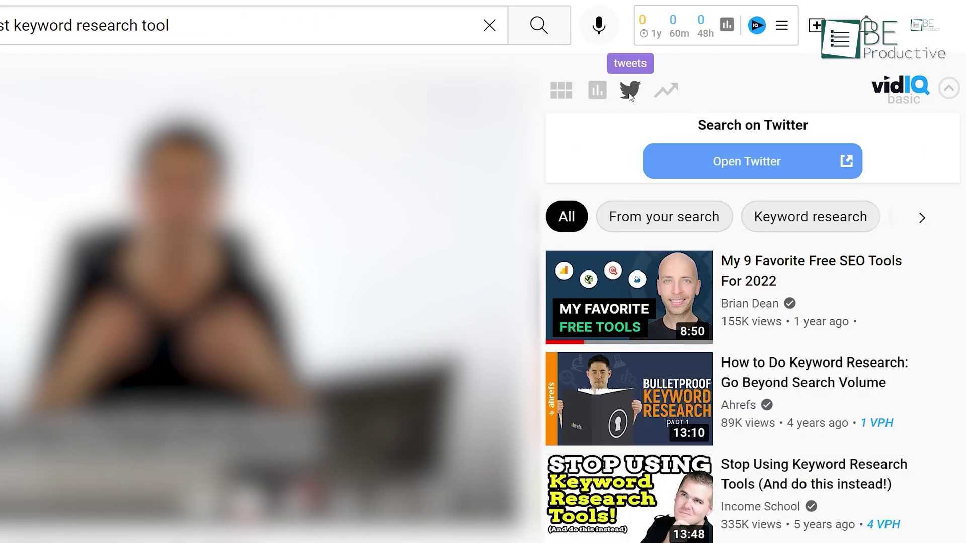
pyautogui.click(666, 92)
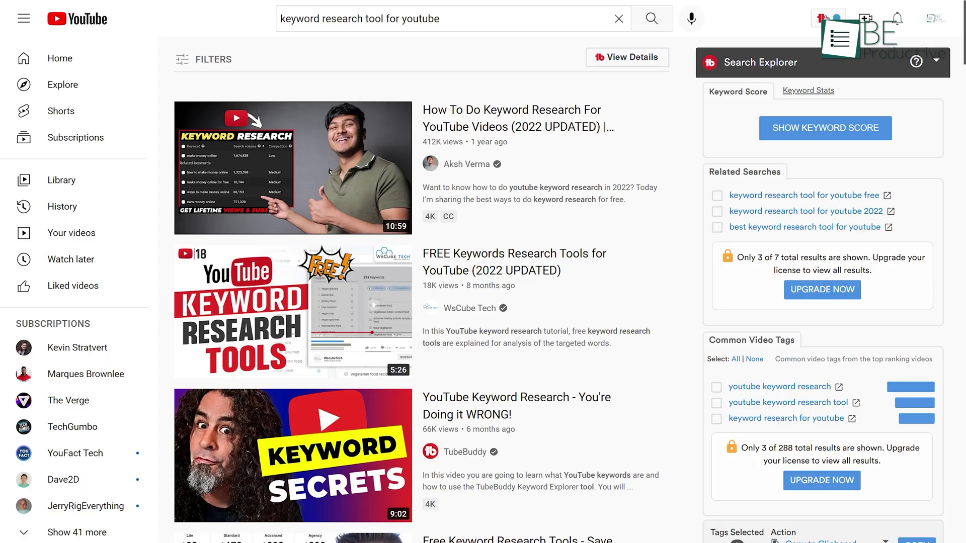
# Launch TubeBuddy Keyword Explorer, then rerun the search as 'keyword research tool for youtube free'.
pyautogui.click(781, 23)
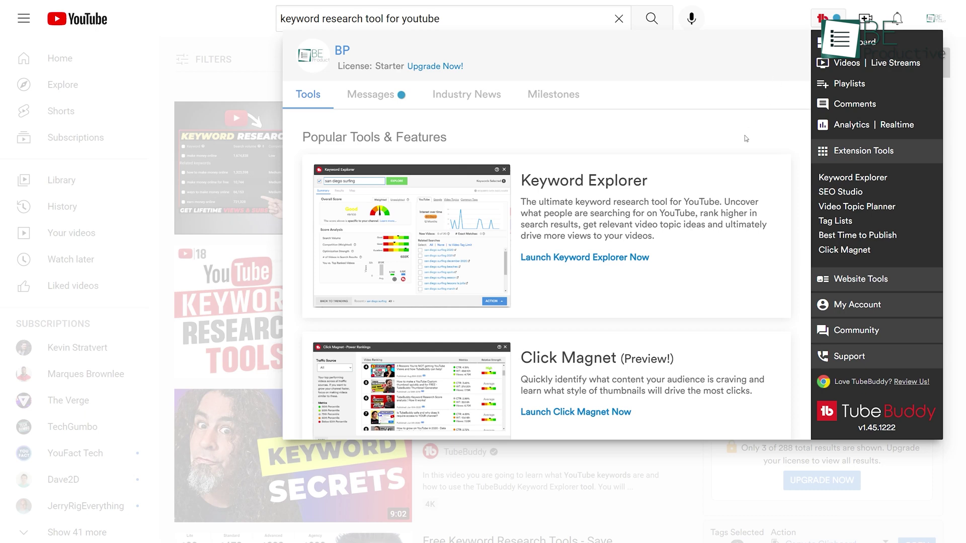
pyautogui.click(585, 257)
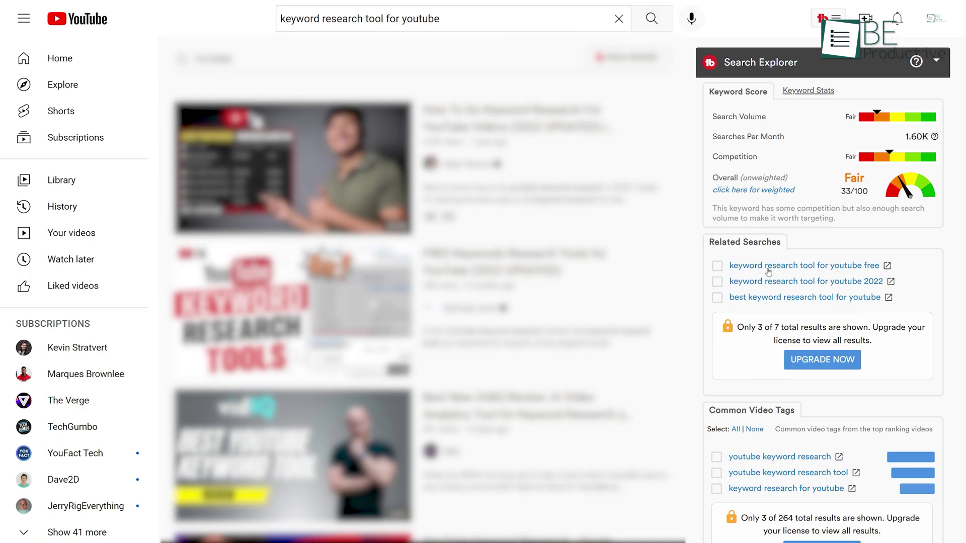
pyautogui.click(770, 266)
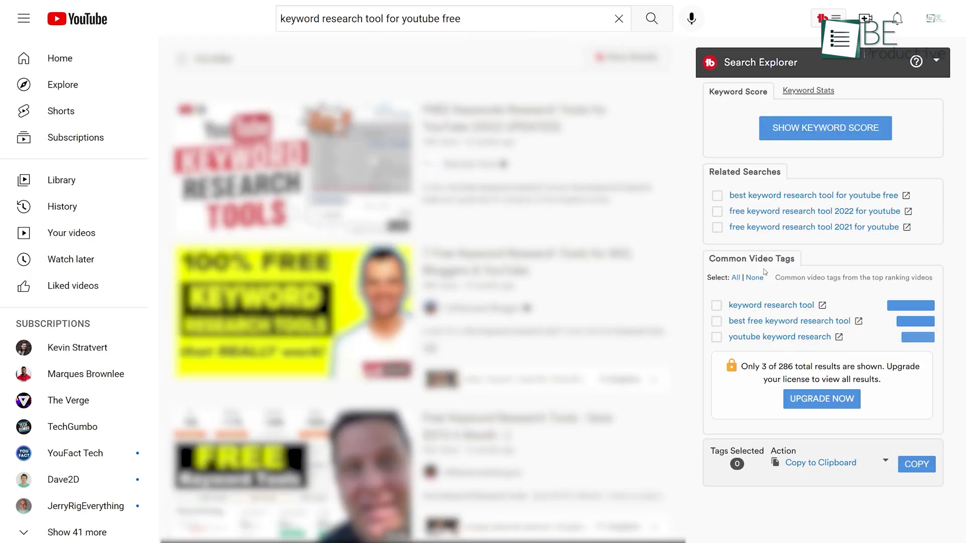